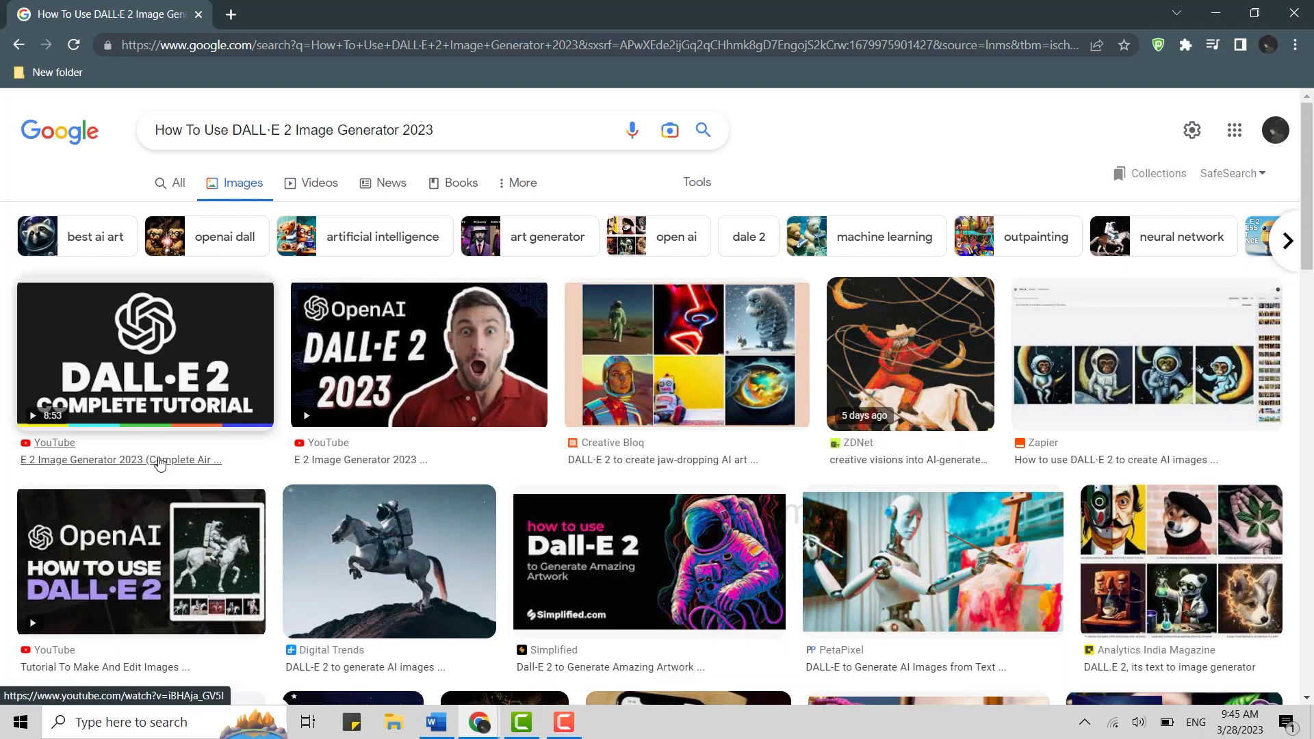
Step: Open a new blank tab beside the DALL·E 2 tutorial image results
{"action": "left_click", "coordinate": [231, 15]}
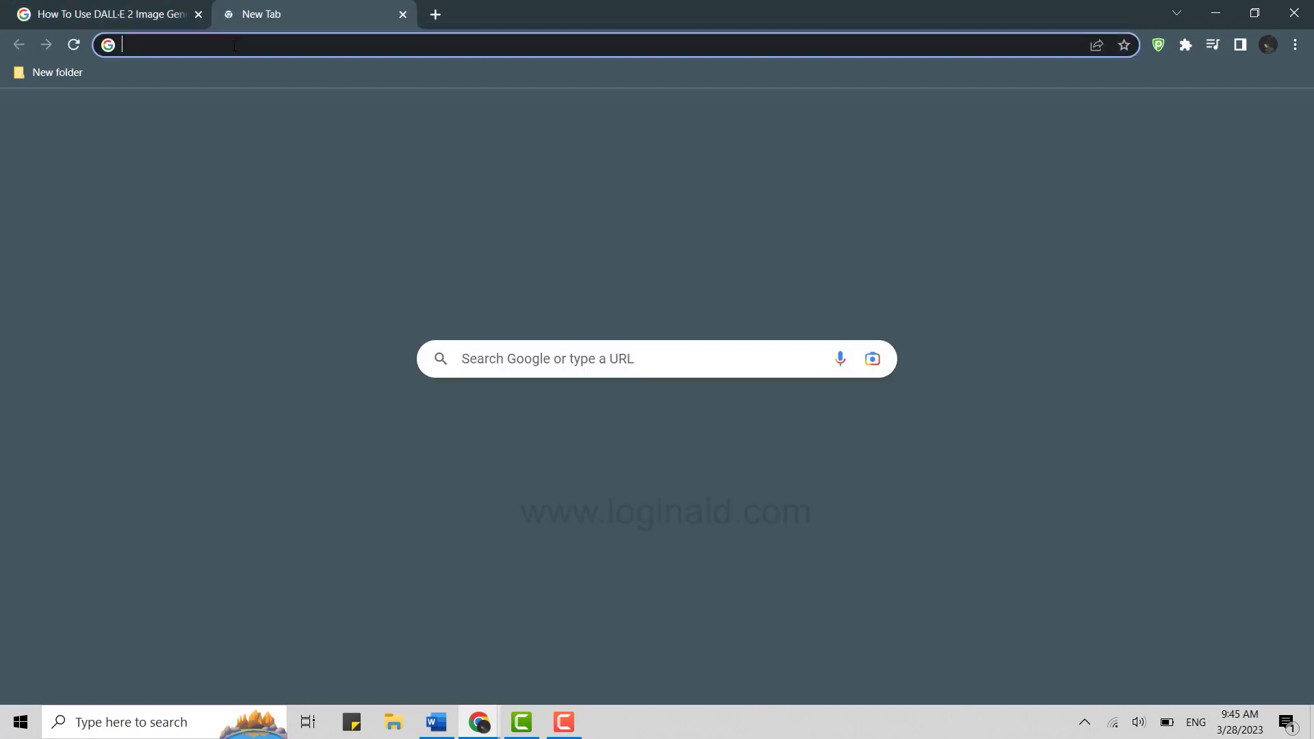
Step: Search Google for 'dalle 2' and open OpenAI's DALL·E 2 result in a new tab
{"action": "type", "text": "dal"}
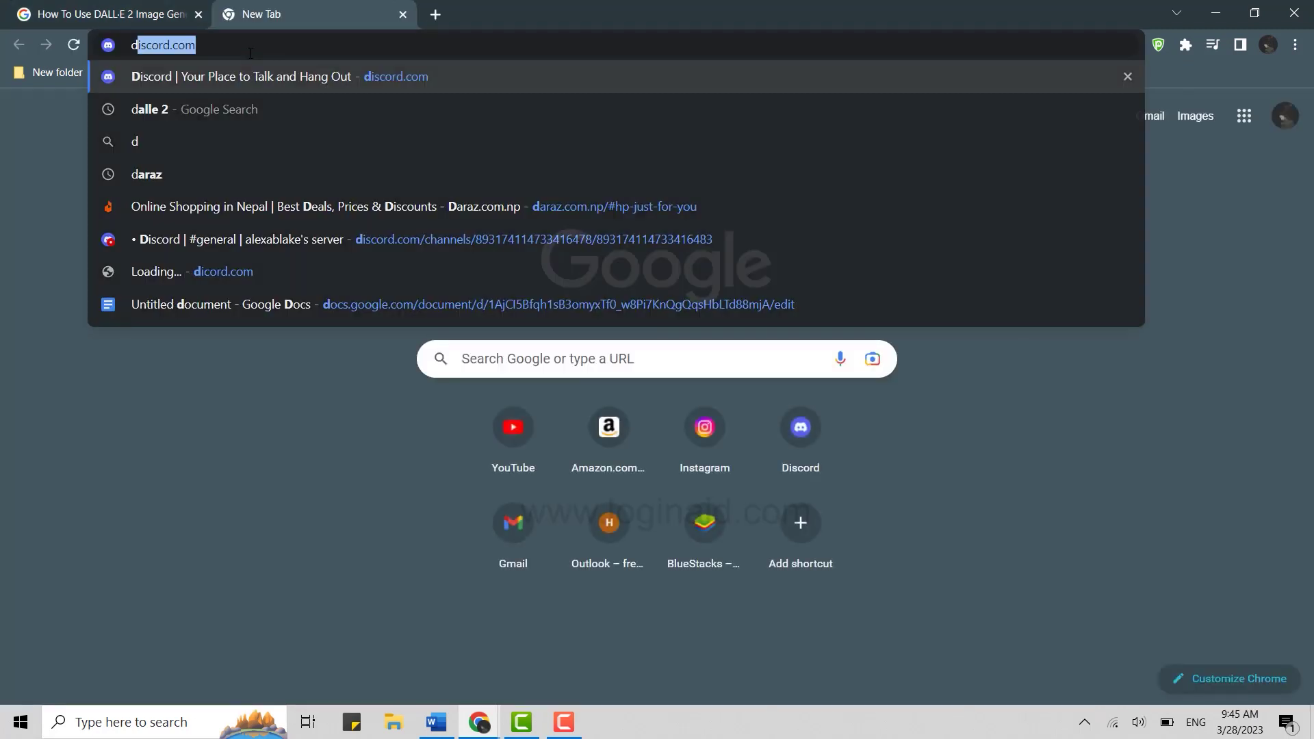
{"action": "type", "text": "le 2"}
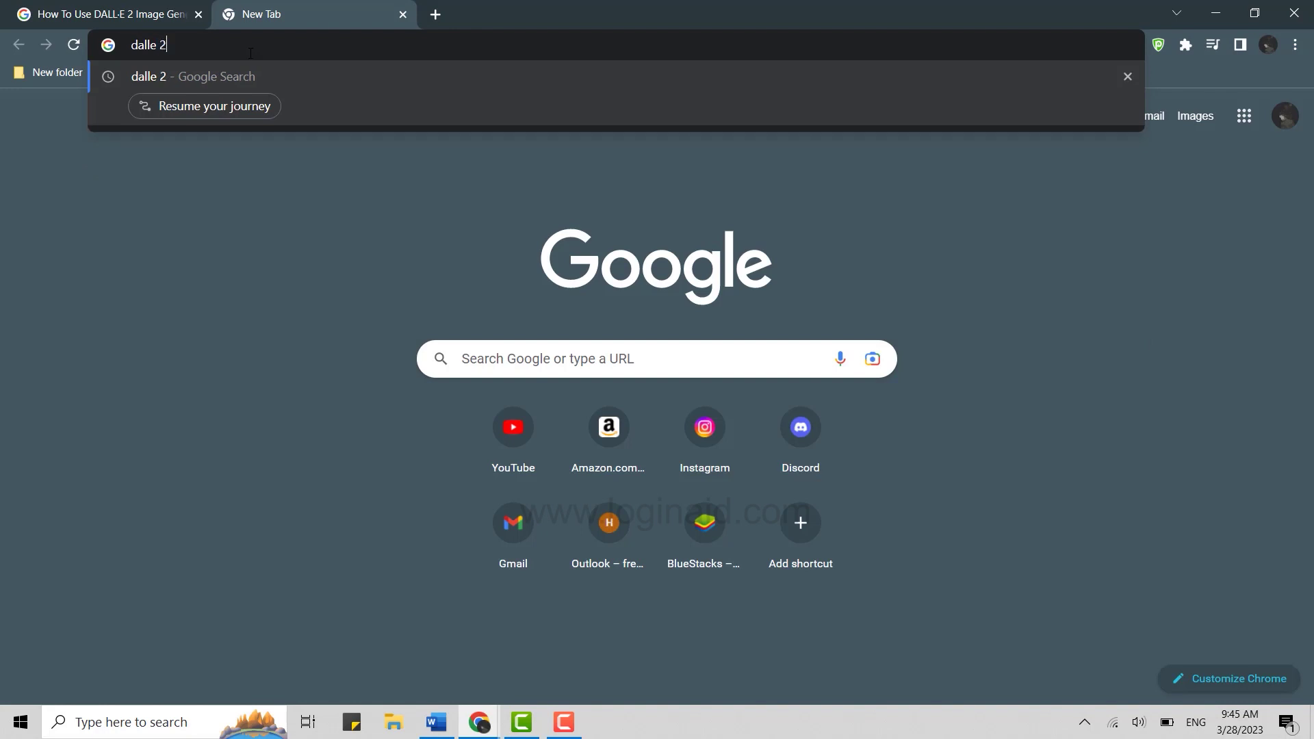
{"action": "key", "text": "Return"}
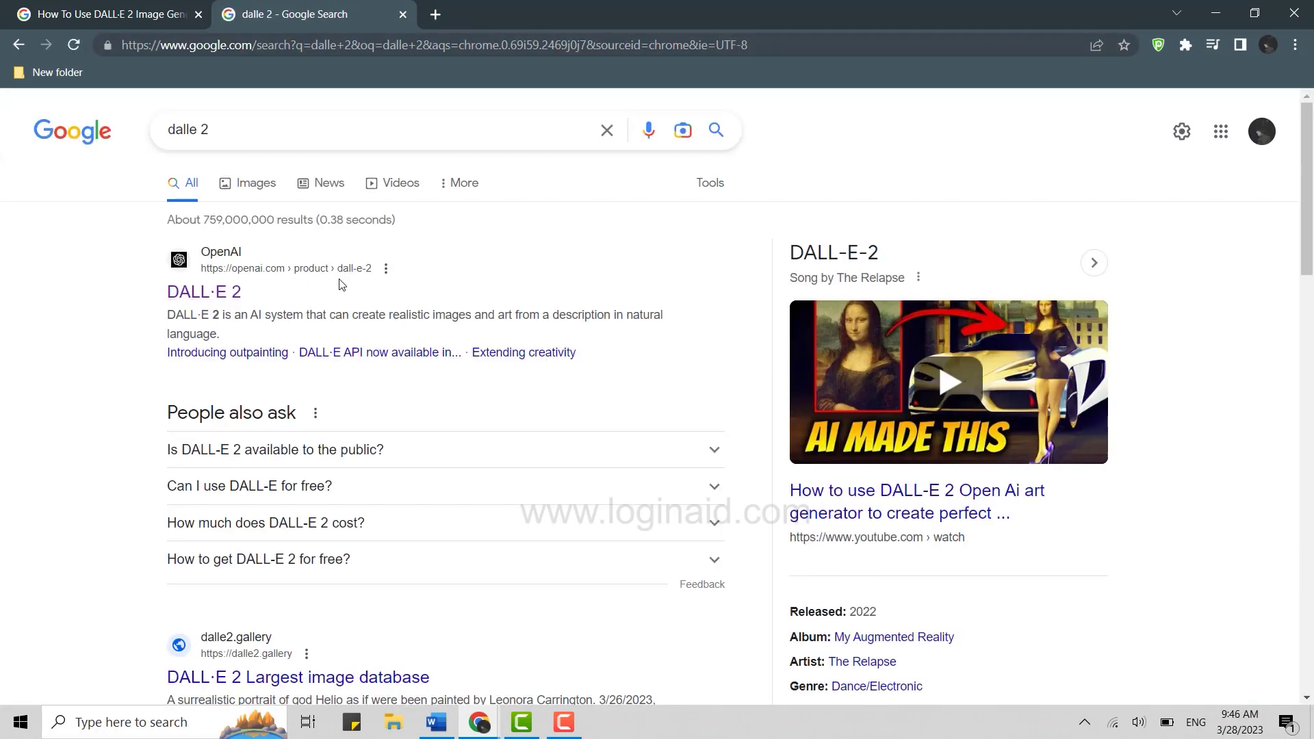
{"action": "right_click", "coordinate": [206, 297]}
{"action": "left_click", "coordinate": [253, 305]}
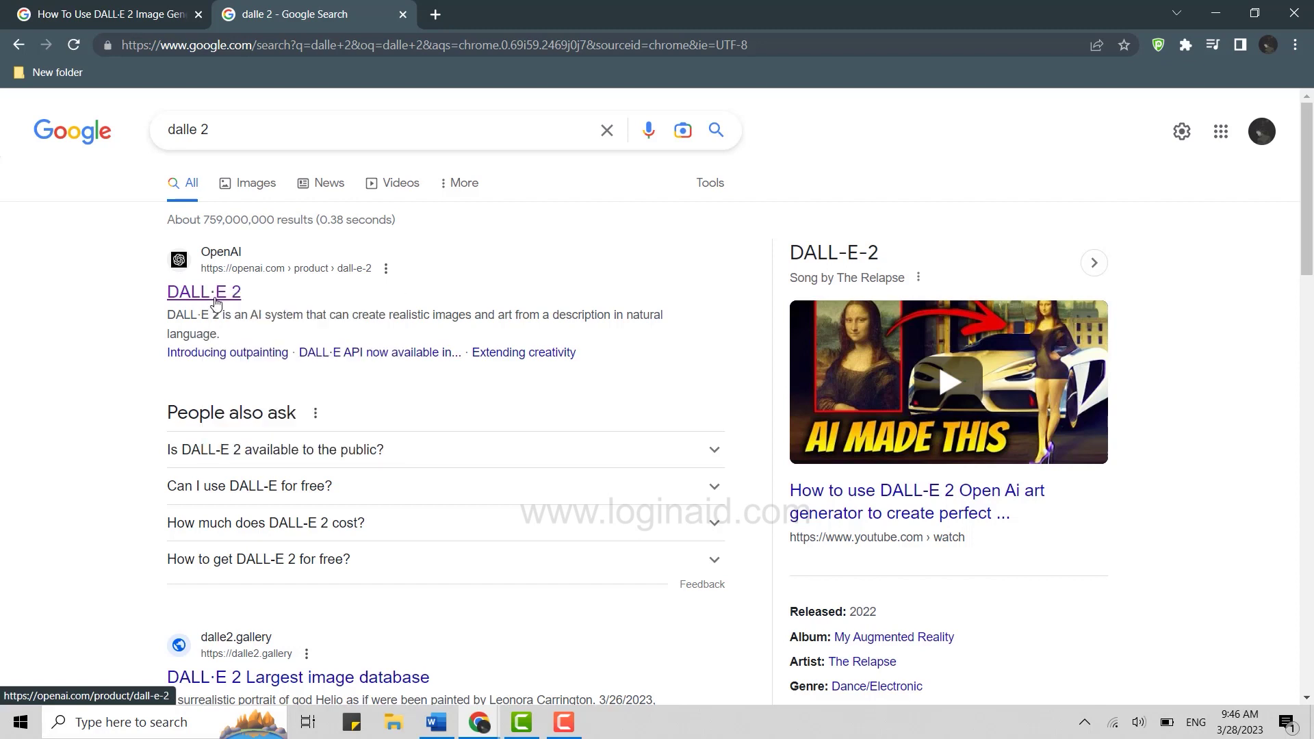
Step: Switch to the DALL·E 2 product page and launch 'Try DALL·E' to reach the OpenAI login
{"action": "left_click", "coordinate": [582, 12]}
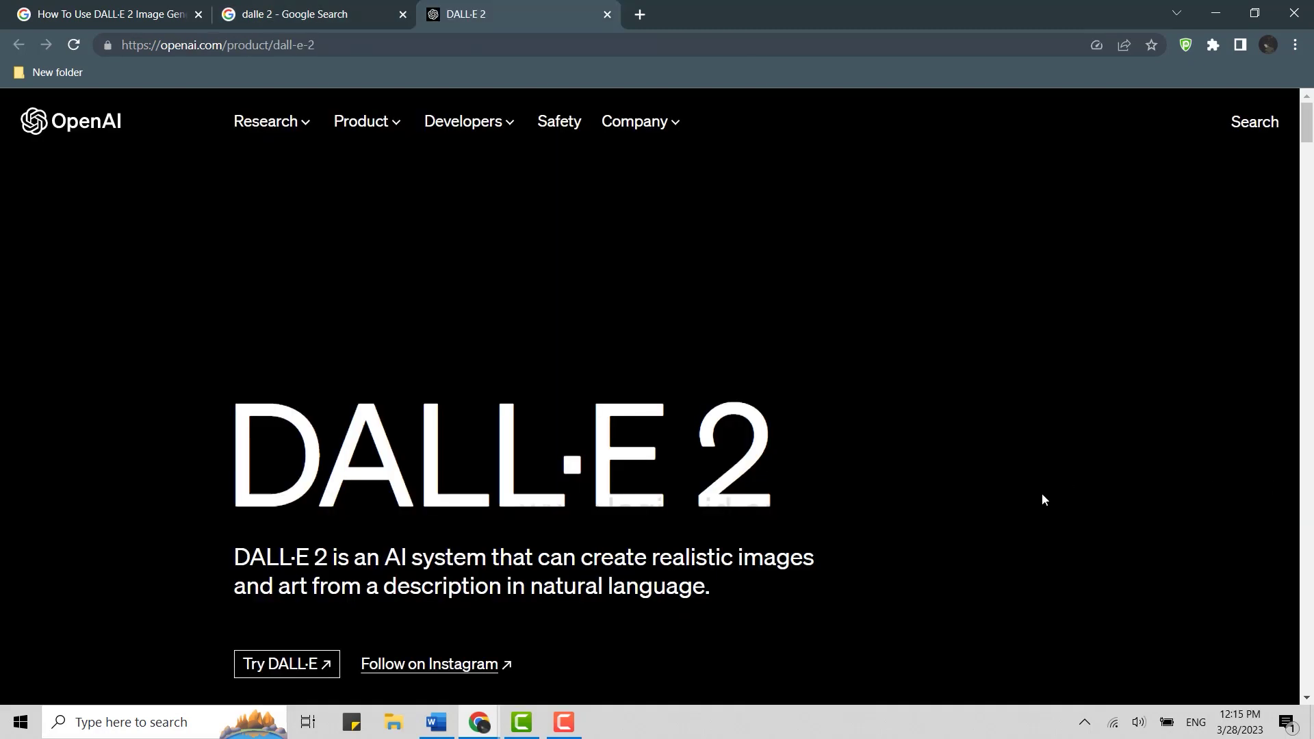
{"action": "scroll", "coordinate": [1042, 493], "scroll_direction": "down", "scroll_amount": 2}
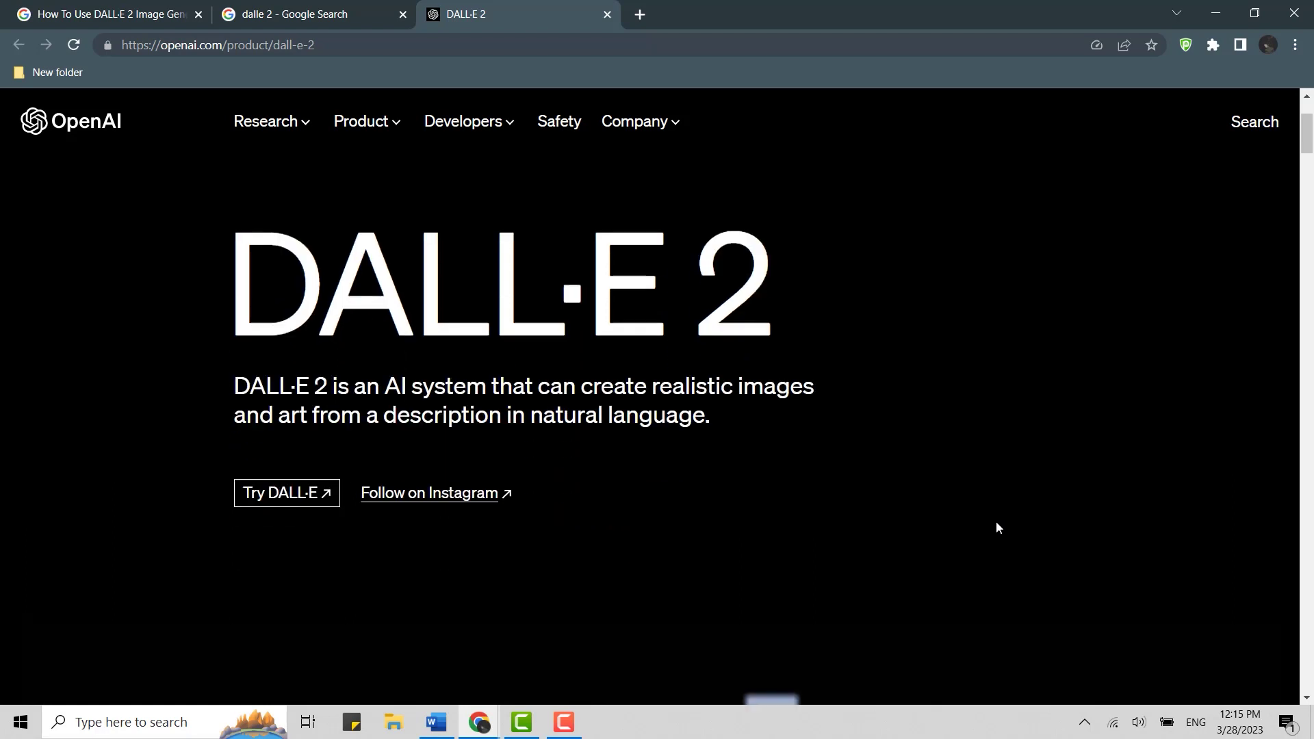
{"action": "left_click", "coordinate": [272, 499]}
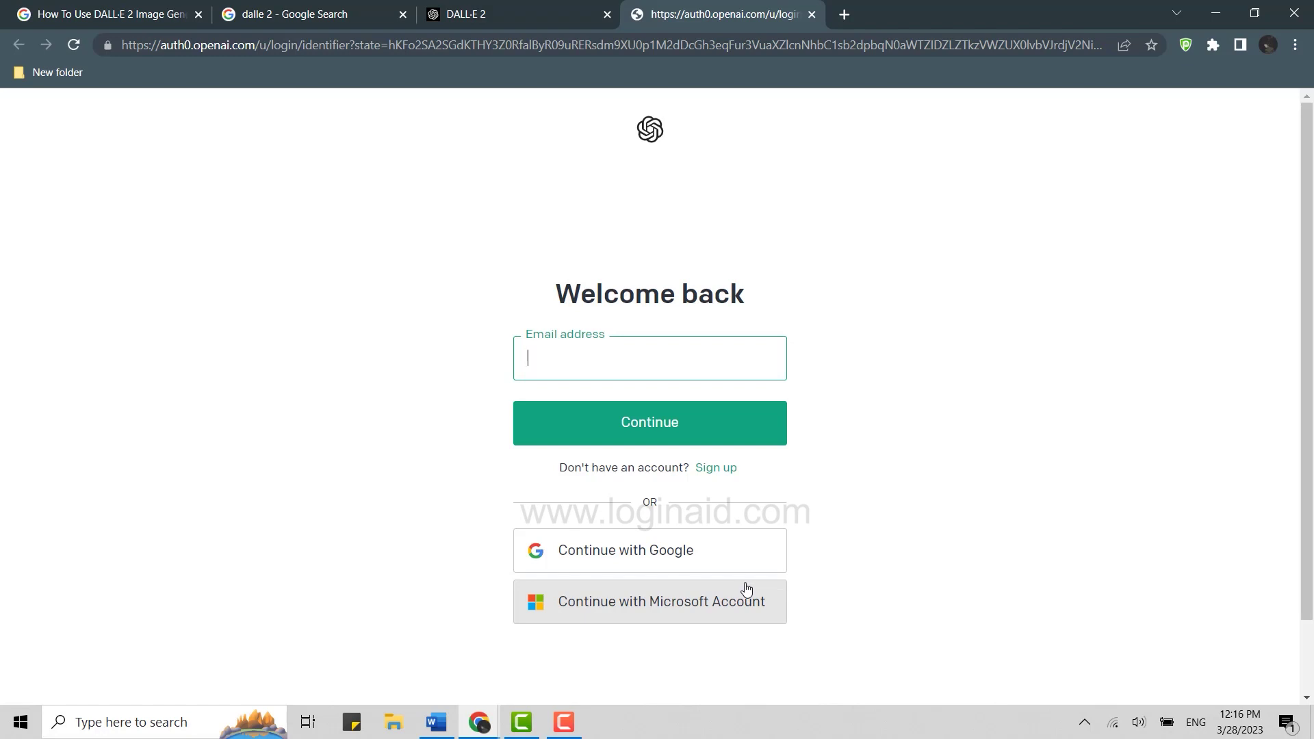
Step: Sign in with the account e-mail and password, then accept the welcome and credits notices
{"action": "key", "text": "ctrl+v"}
{"action": "left_click", "coordinate": [645, 426]}
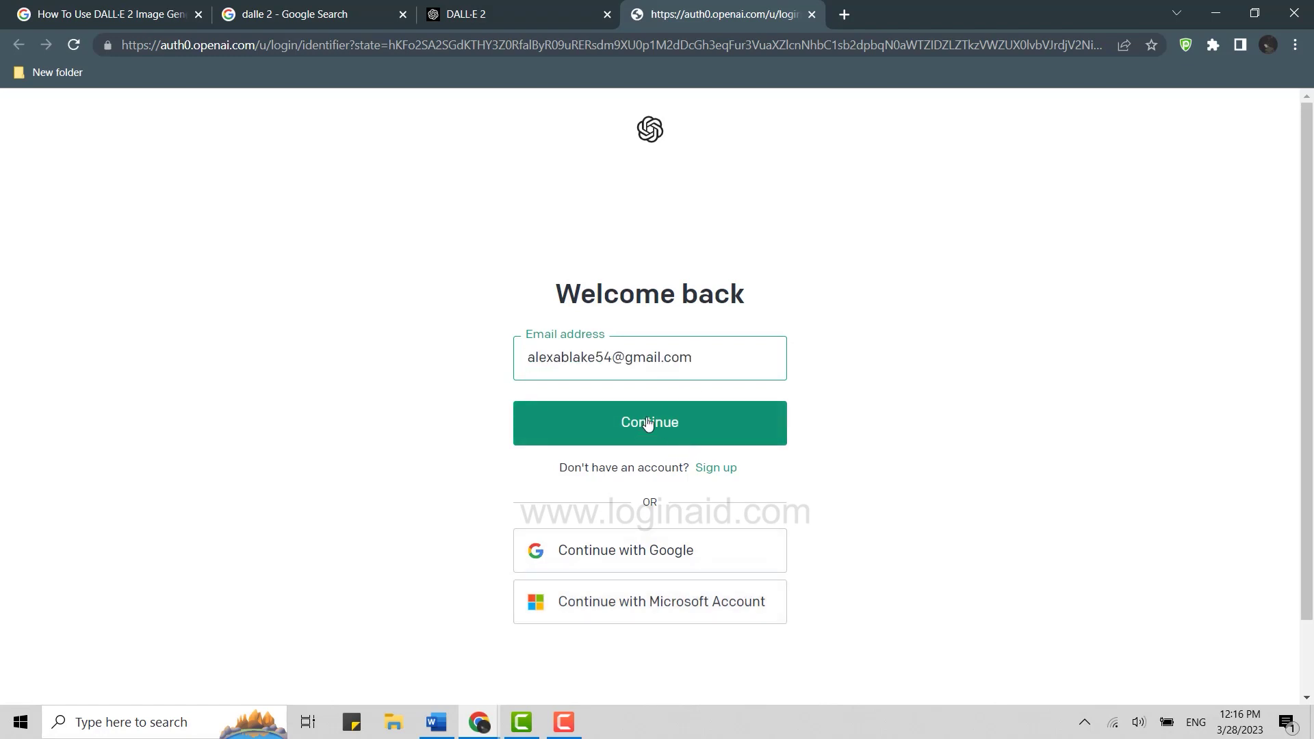
{"action": "type", "text": "********"}
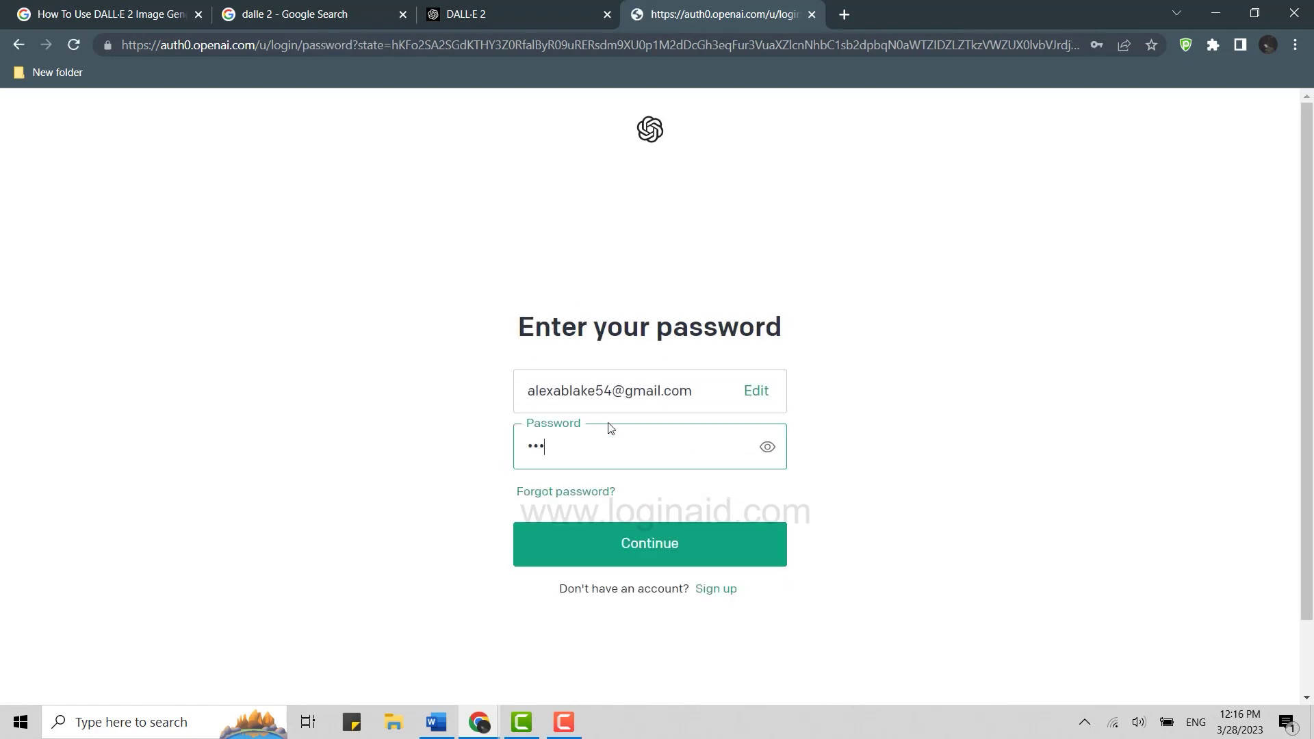
{"action": "left_click", "coordinate": [736, 536]}
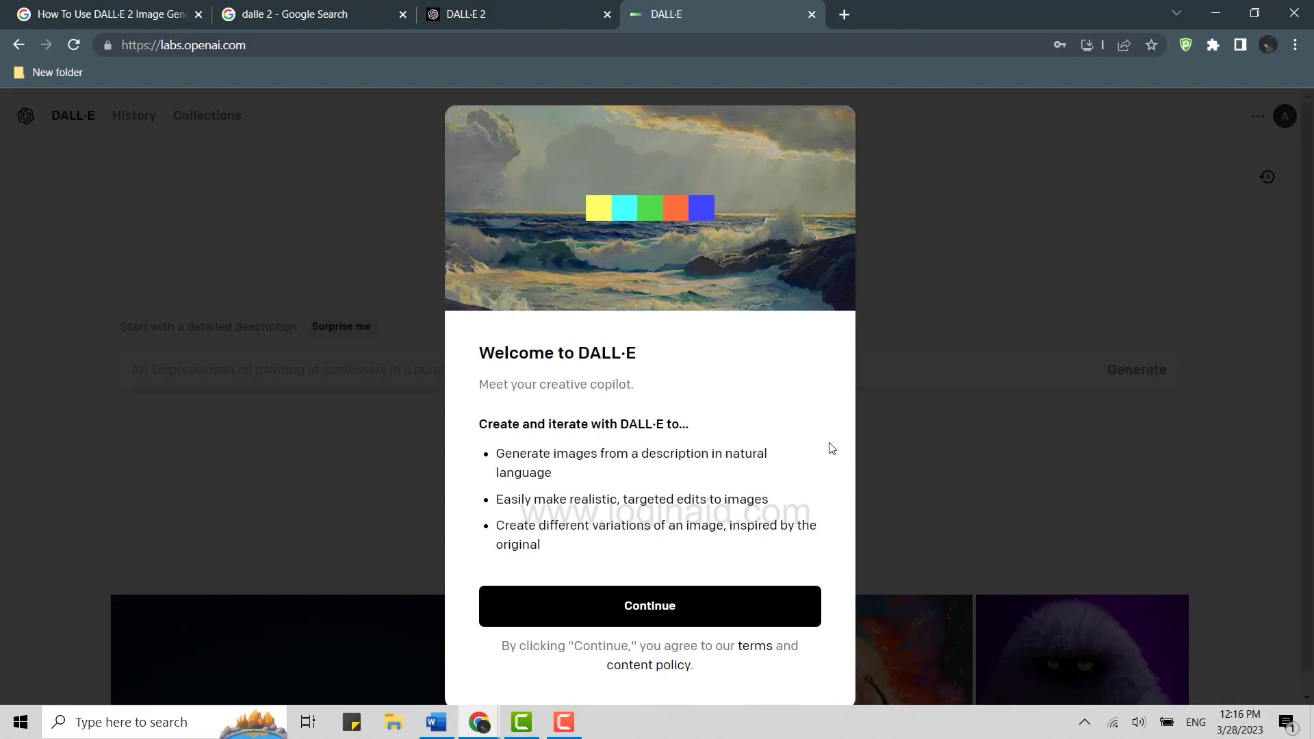
{"action": "left_click", "coordinate": [612, 608]}
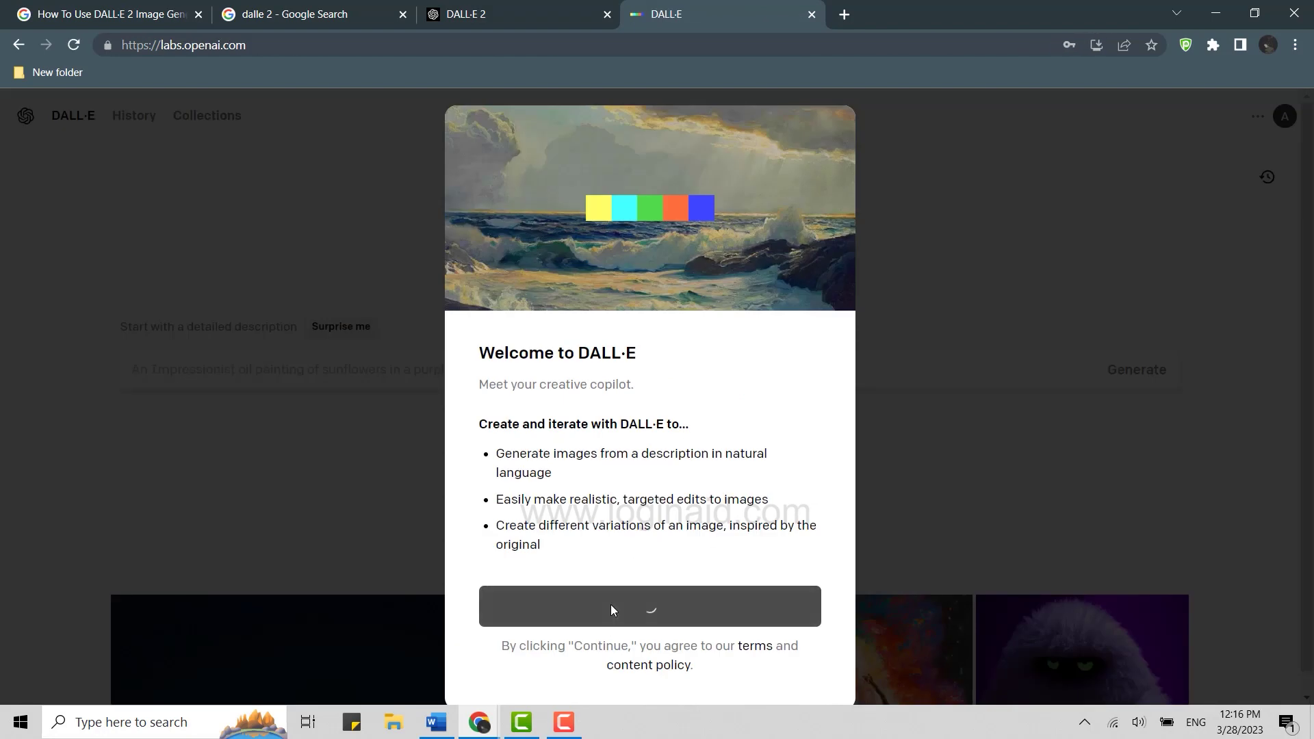
{"action": "left_click", "coordinate": [635, 558]}
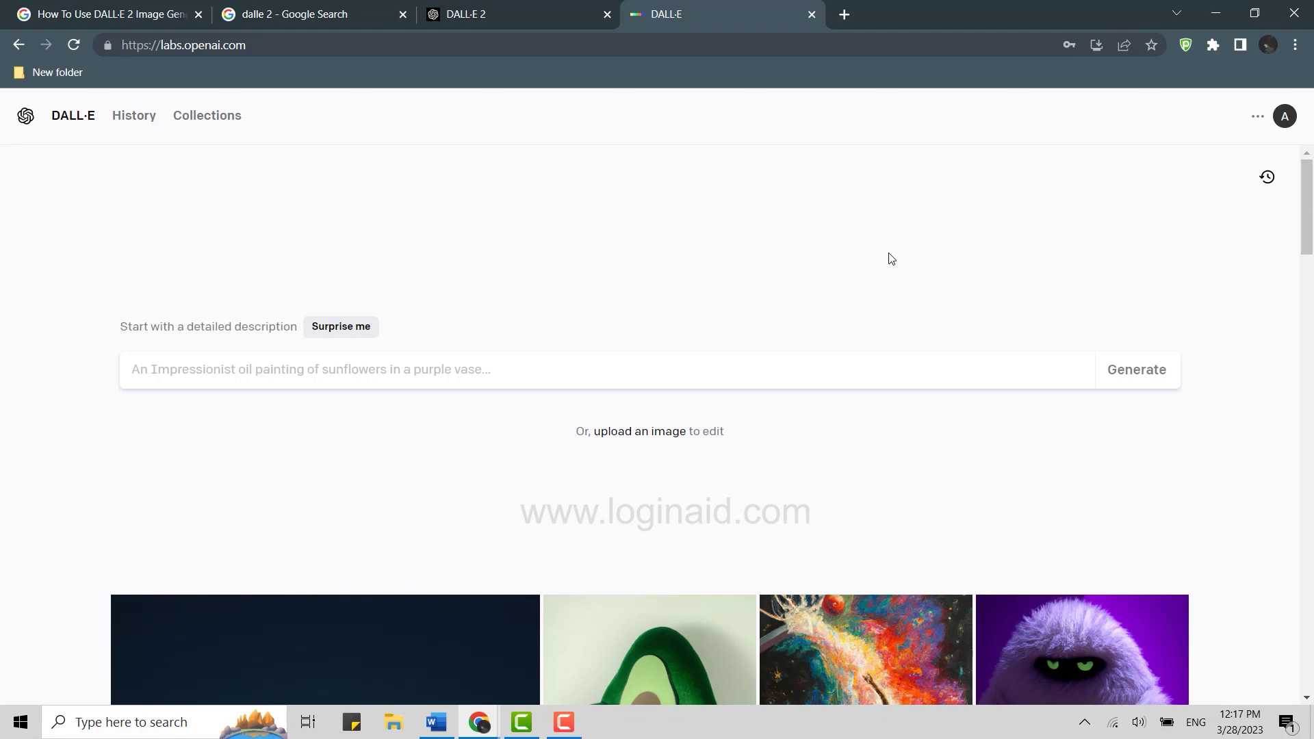
{"action": "scroll", "coordinate": [864, 324], "scroll_direction": "down", "scroll_amount": 2}
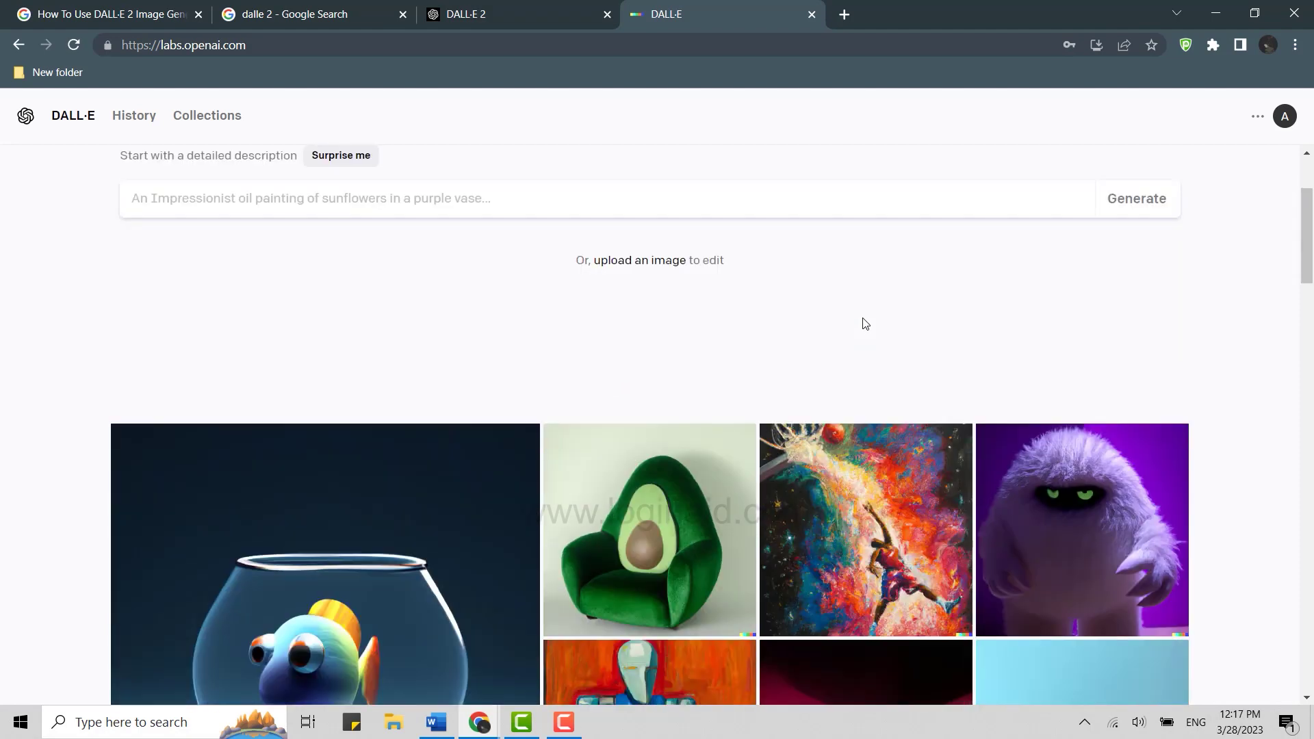
{"action": "scroll", "coordinate": [864, 324], "scroll_direction": "up", "scroll_amount": 2}
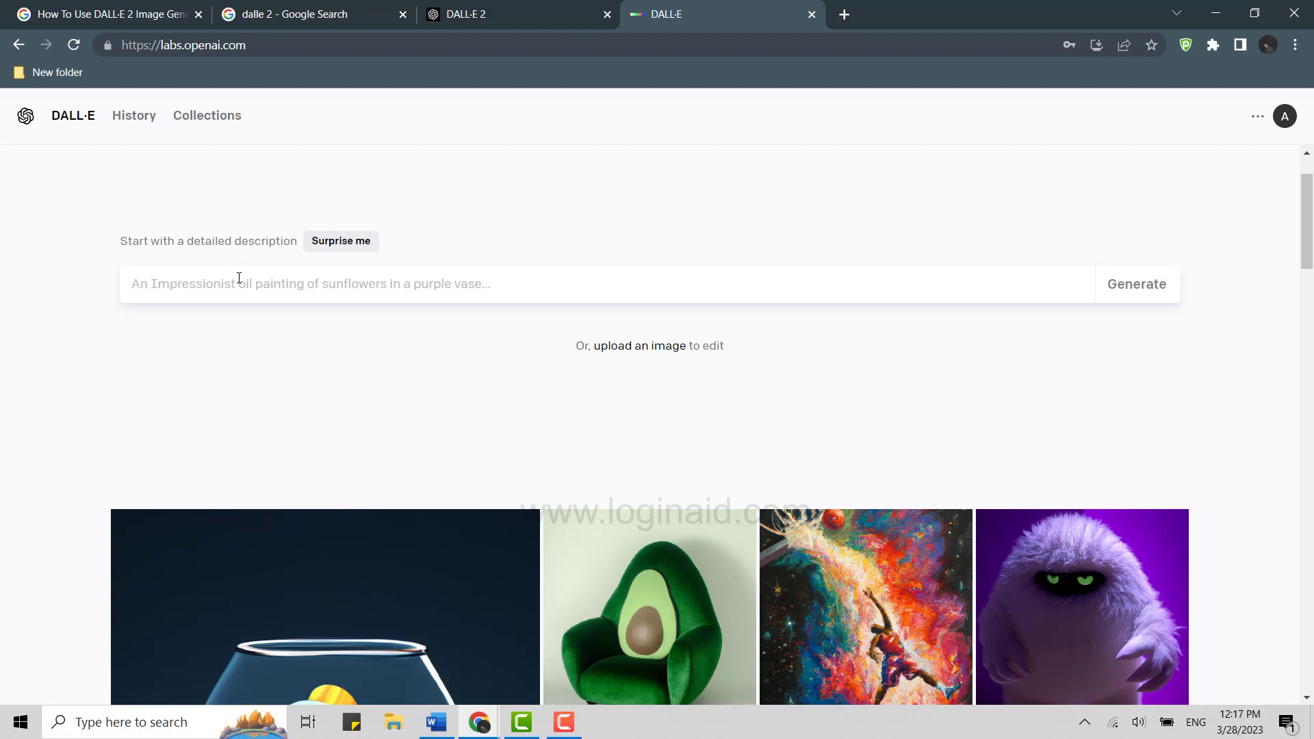
{"action": "left_click", "coordinate": [338, 243]}
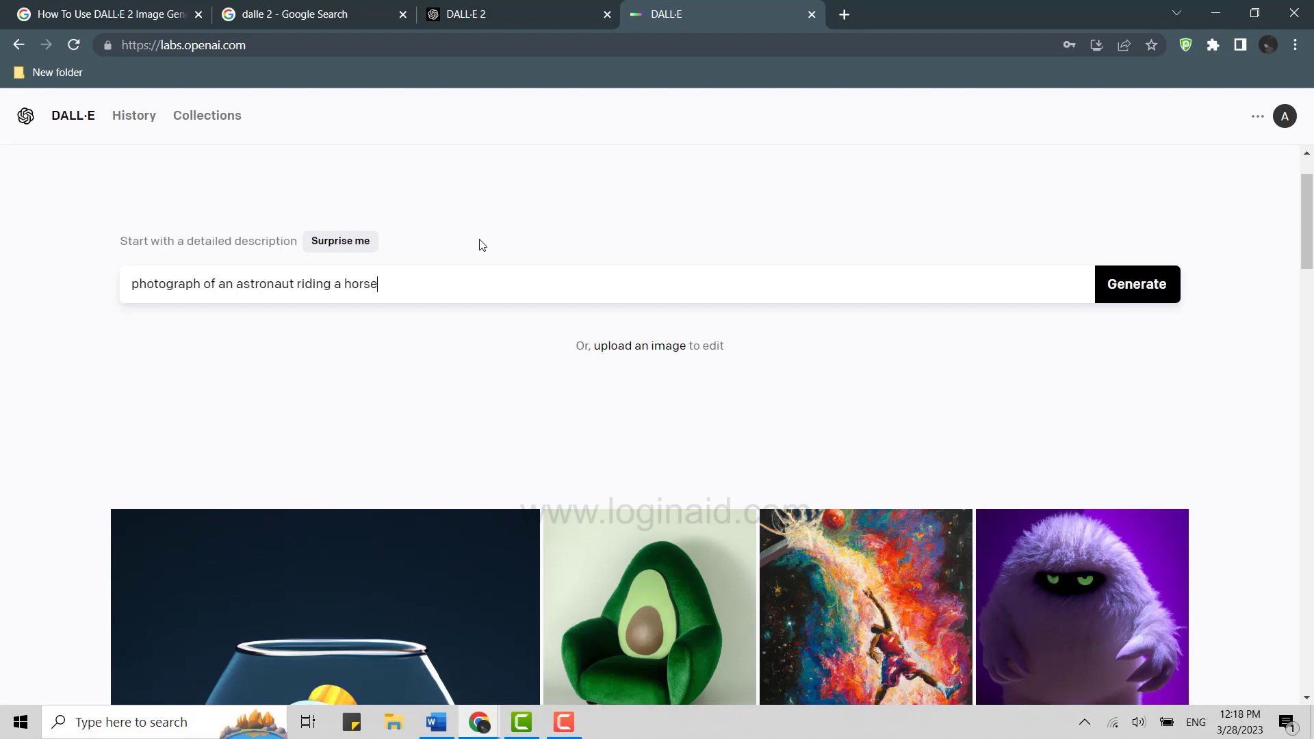
{"action": "left_click", "coordinate": [1150, 283]}
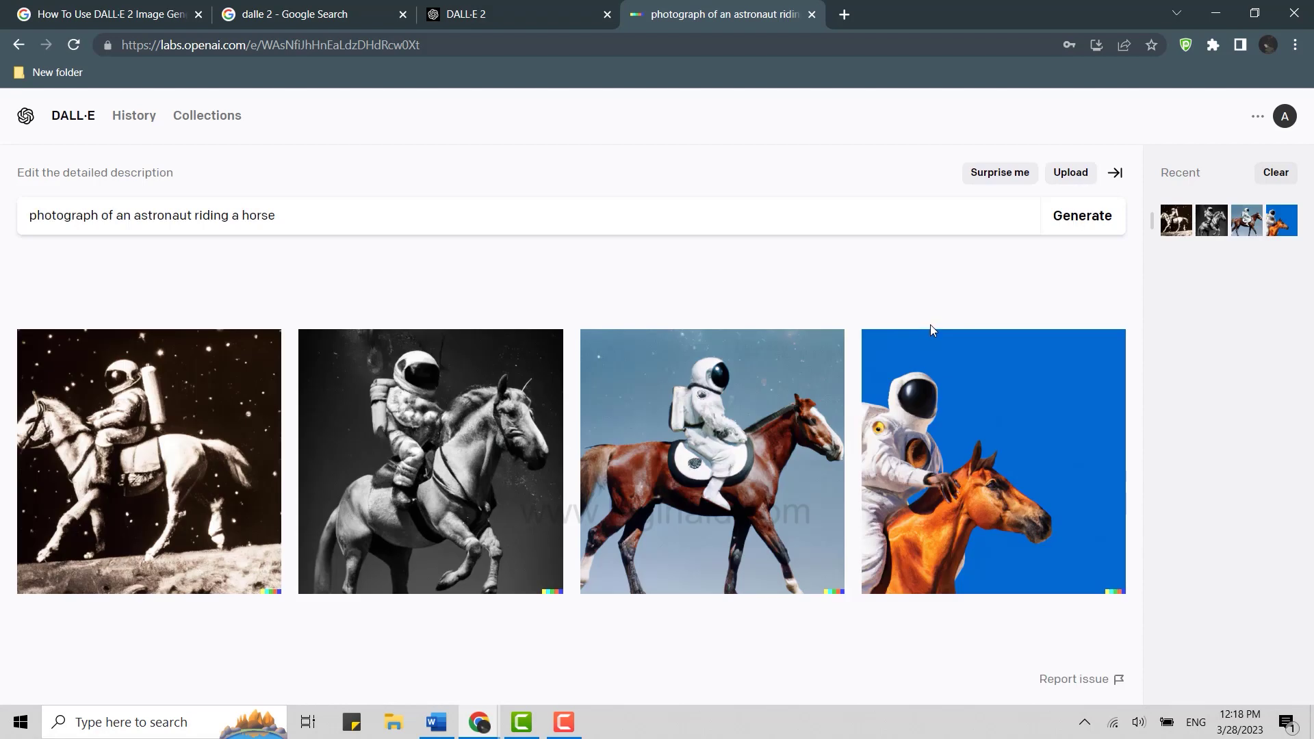
{"action": "left_click", "coordinate": [291, 215]}
{"action": "left_click", "coordinate": [370, 162]}
Step: Replace the astronaut prompt with 'tomato brewing by animated tomato' and generate four images
{"action": "left_click_drag", "start_coordinate": [439, 218], "coordinate": [3, 208]}
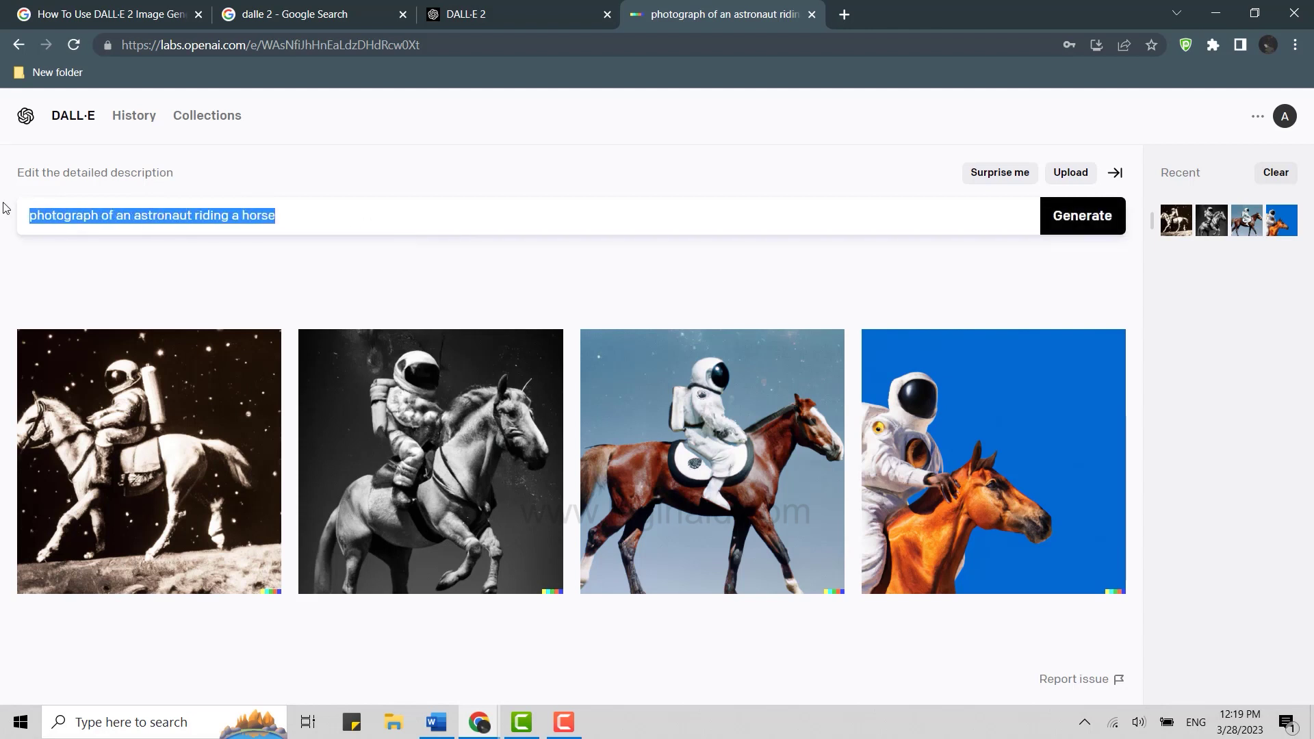
{"action": "key", "text": "BackSpace"}
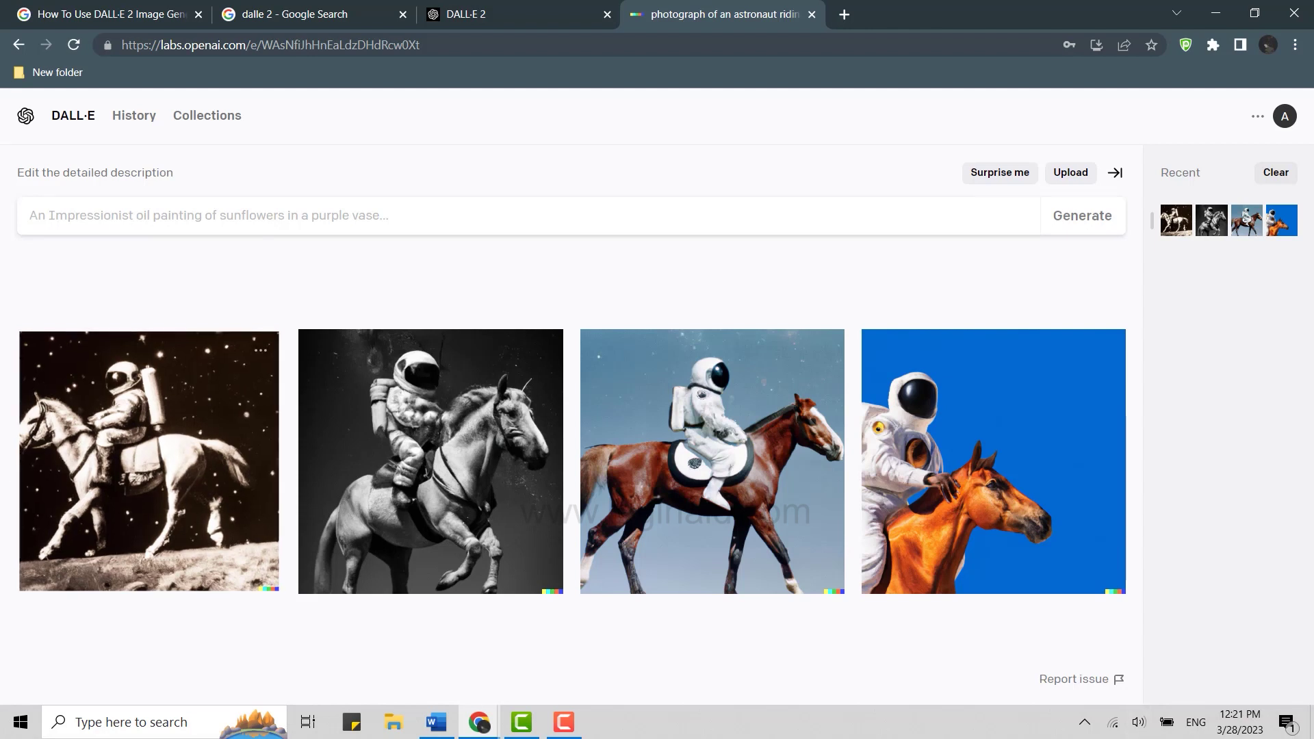
{"action": "left_click", "coordinate": [306, 224]}
{"action": "type", "text": "tomat"}
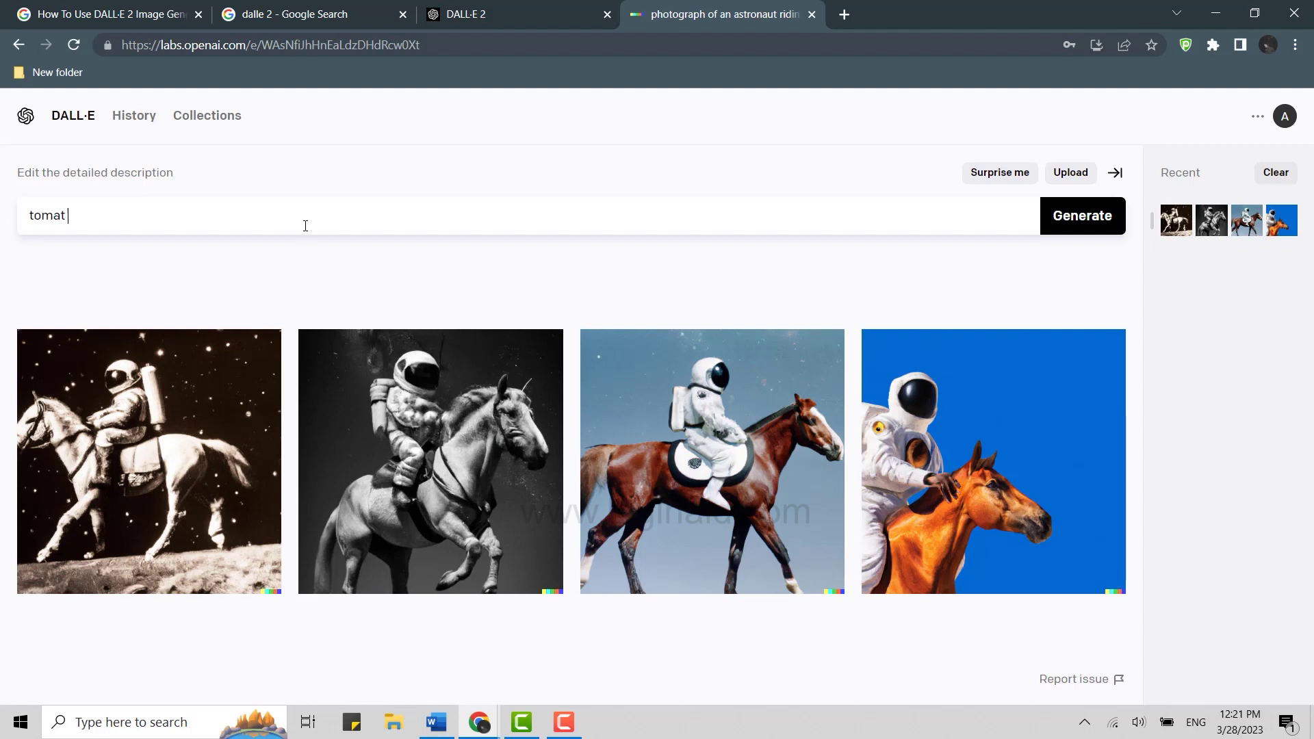
{"action": "type", "text": "o brewing by animated "}
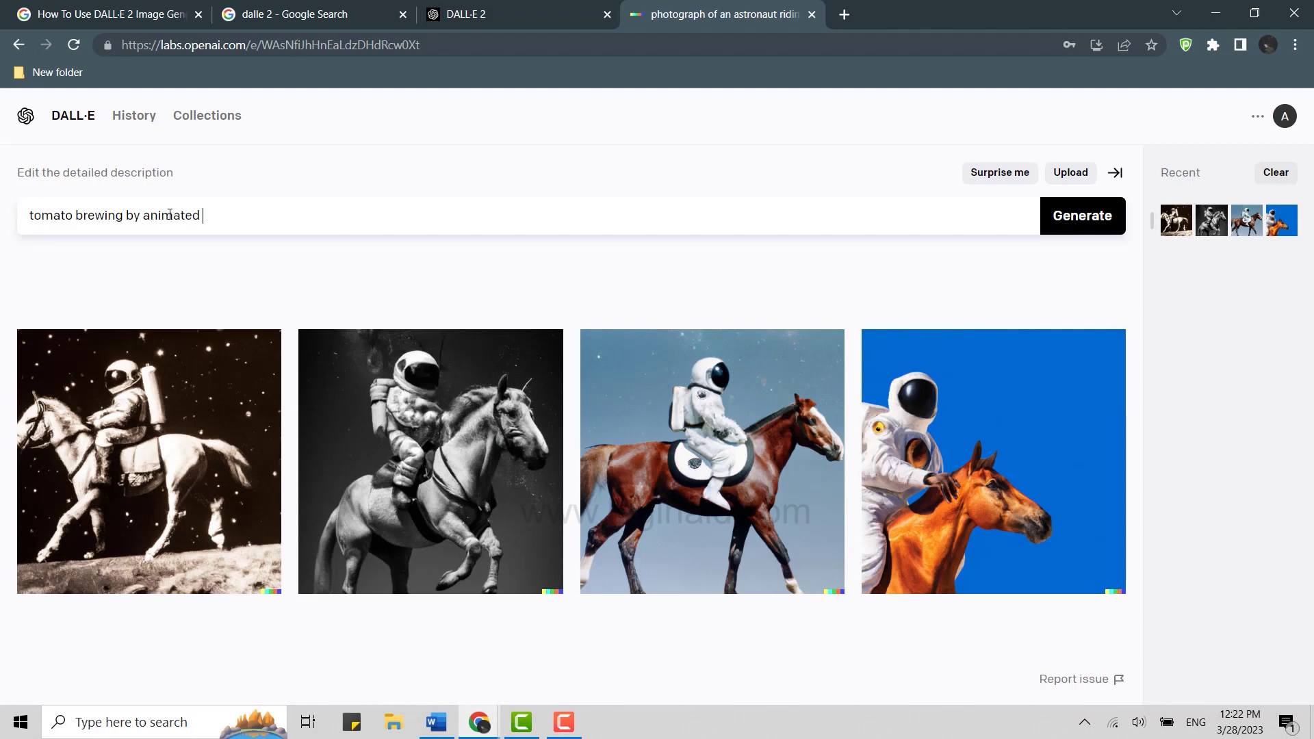
{"action": "type", "text": "tomato"}
{"action": "left_click", "coordinate": [1107, 222]}
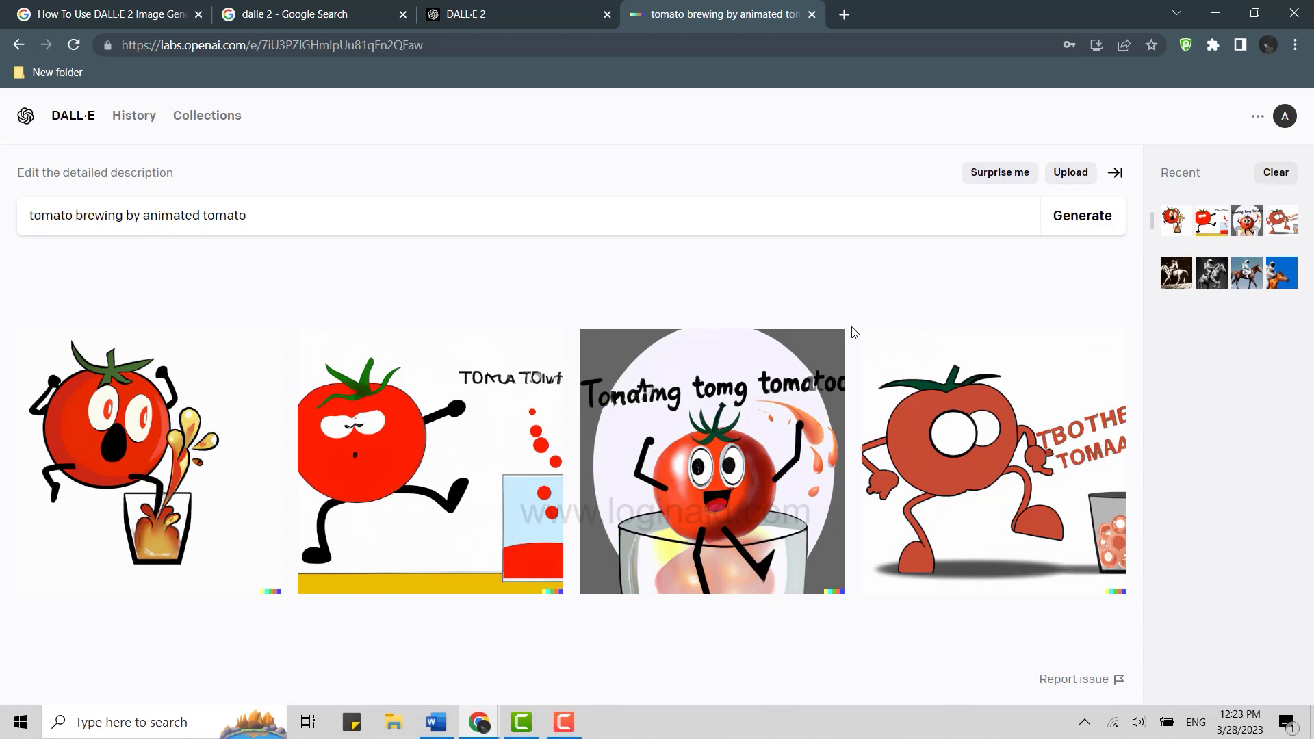
Step: Open the third tomato image on its own, request Variations, then return to the image set
{"action": "mouse_move", "coordinate": [824, 352]}
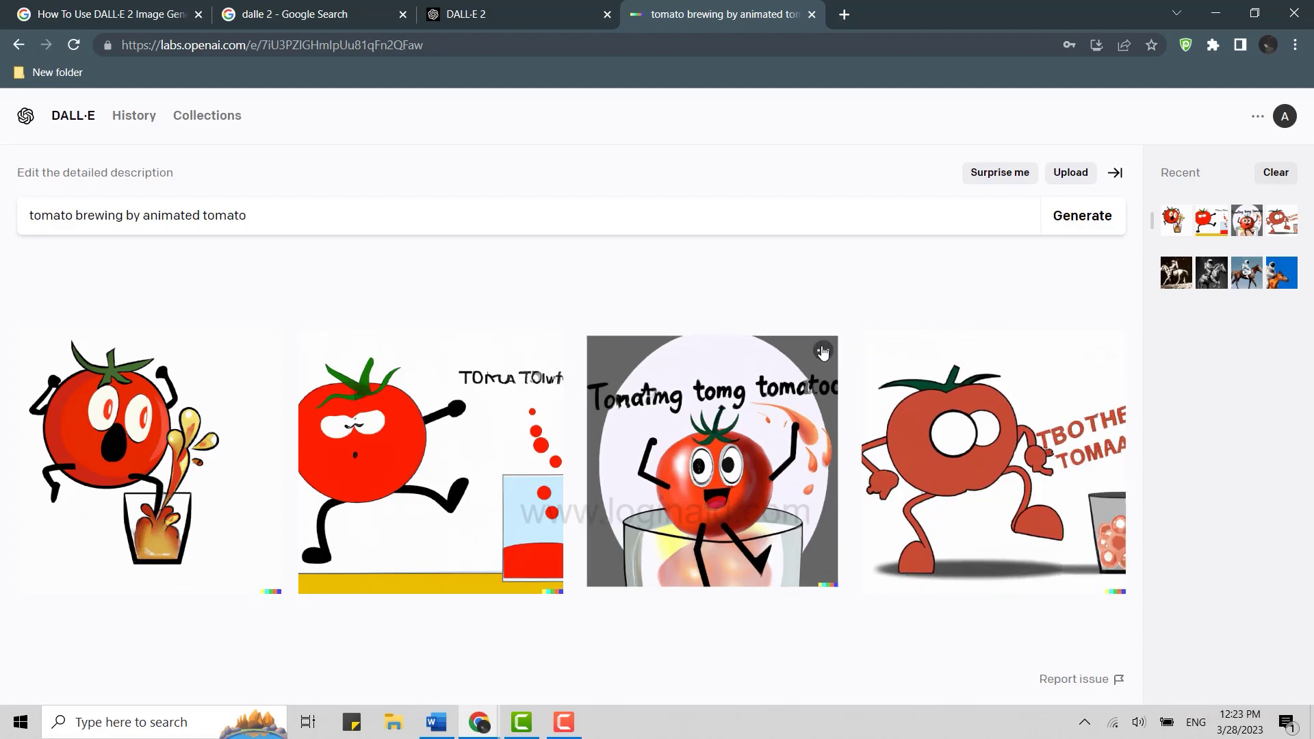
{"action": "left_click", "coordinate": [825, 352]}
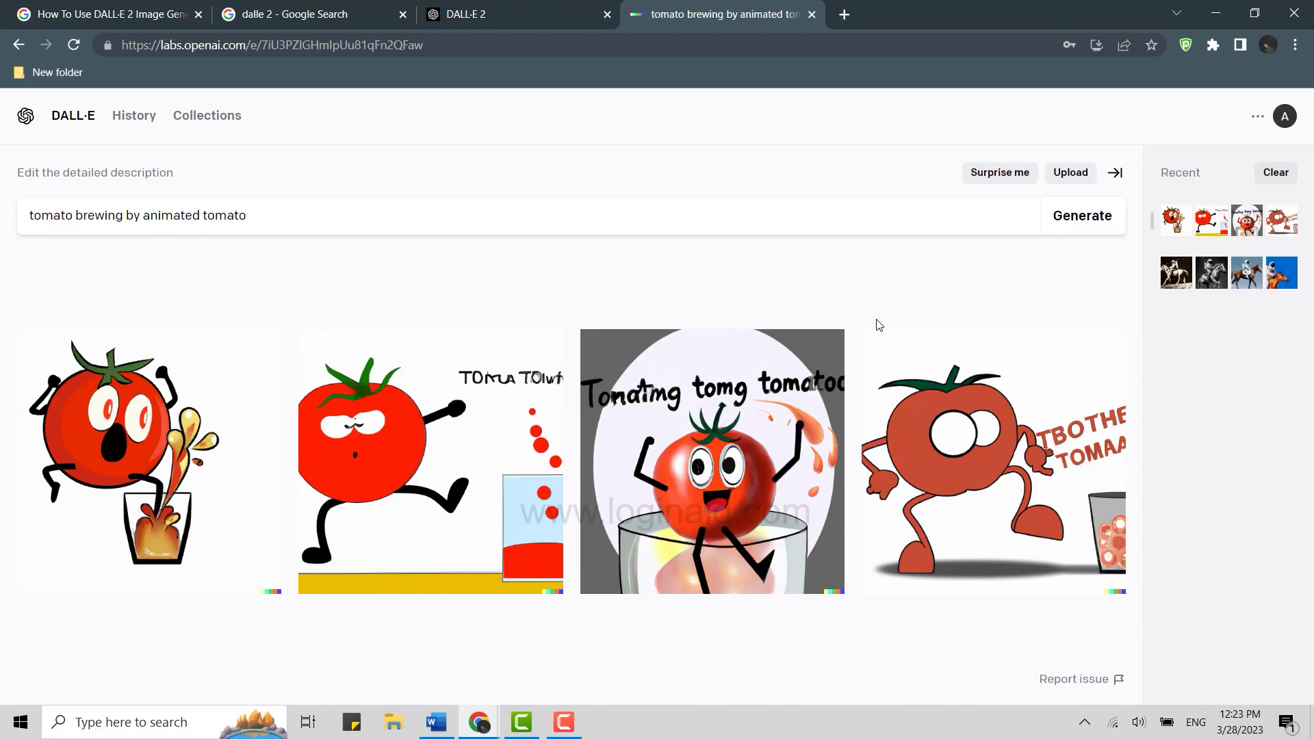
{"action": "left_click", "coordinate": [664, 420]}
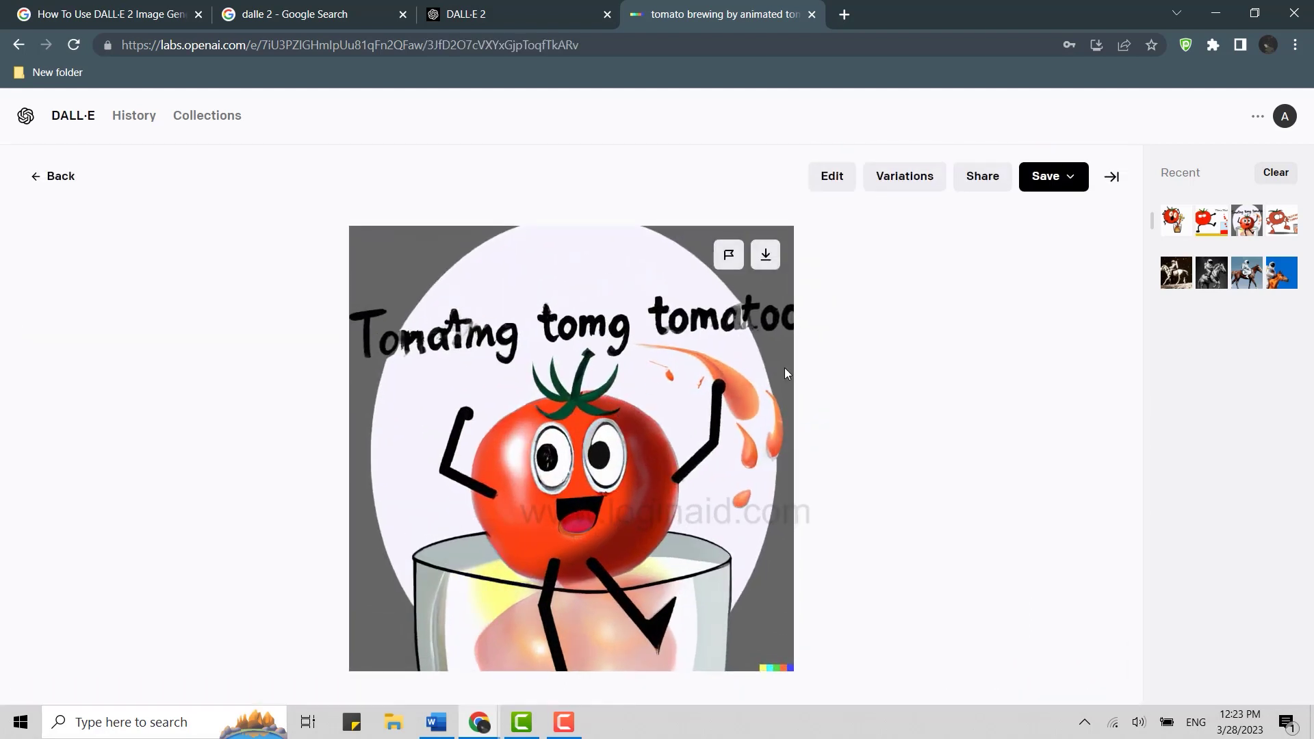
{"action": "left_click", "coordinate": [905, 180]}
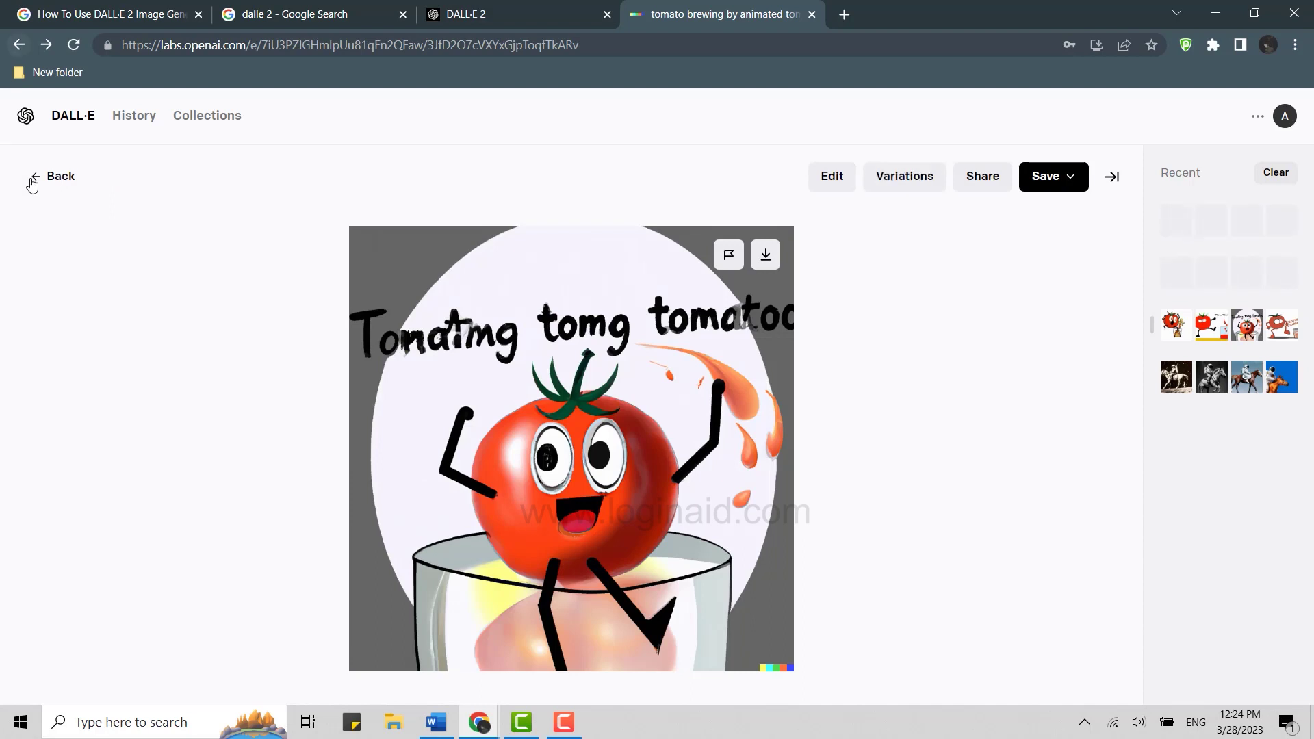
{"action": "left_click", "coordinate": [54, 177]}
Step: Put the cursor back in the prompt description field
{"action": "left_click", "coordinate": [302, 218]}
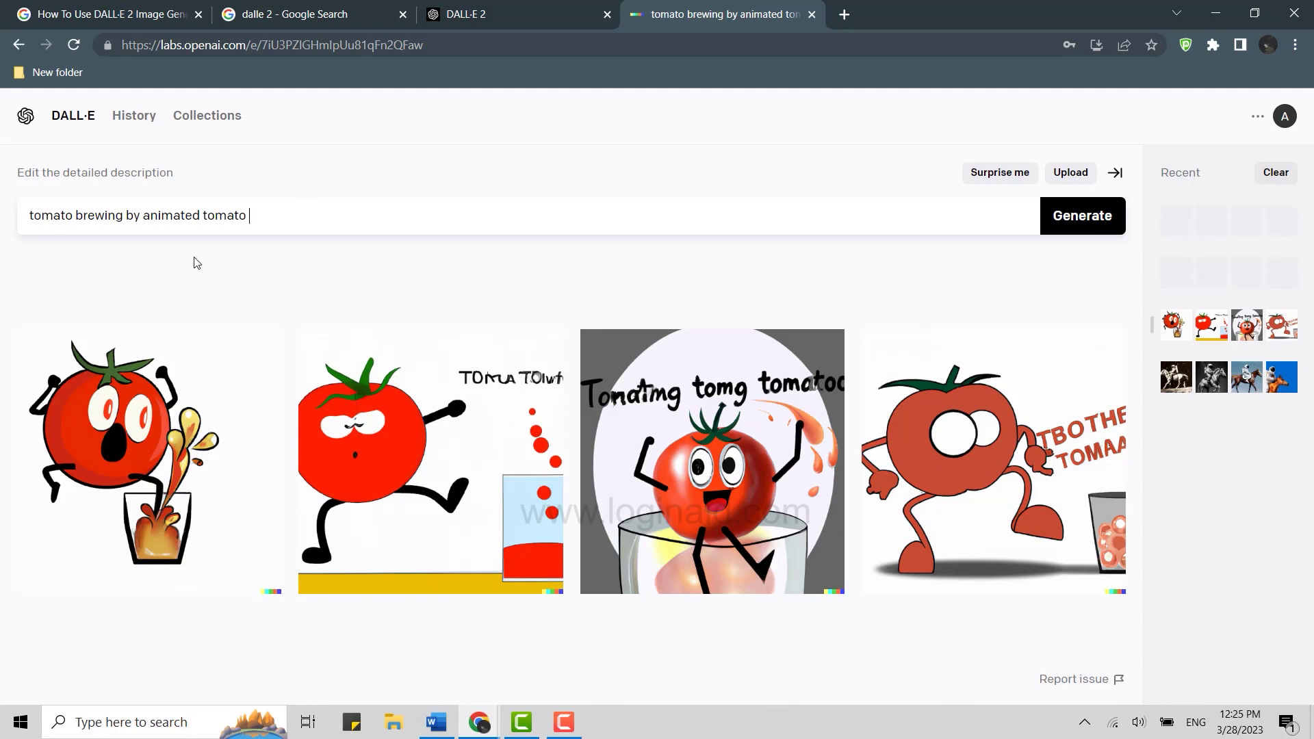
Step: View History, then the Private and Public Collections, and return to the DALL·E home page
{"action": "left_click", "coordinate": [142, 122]}
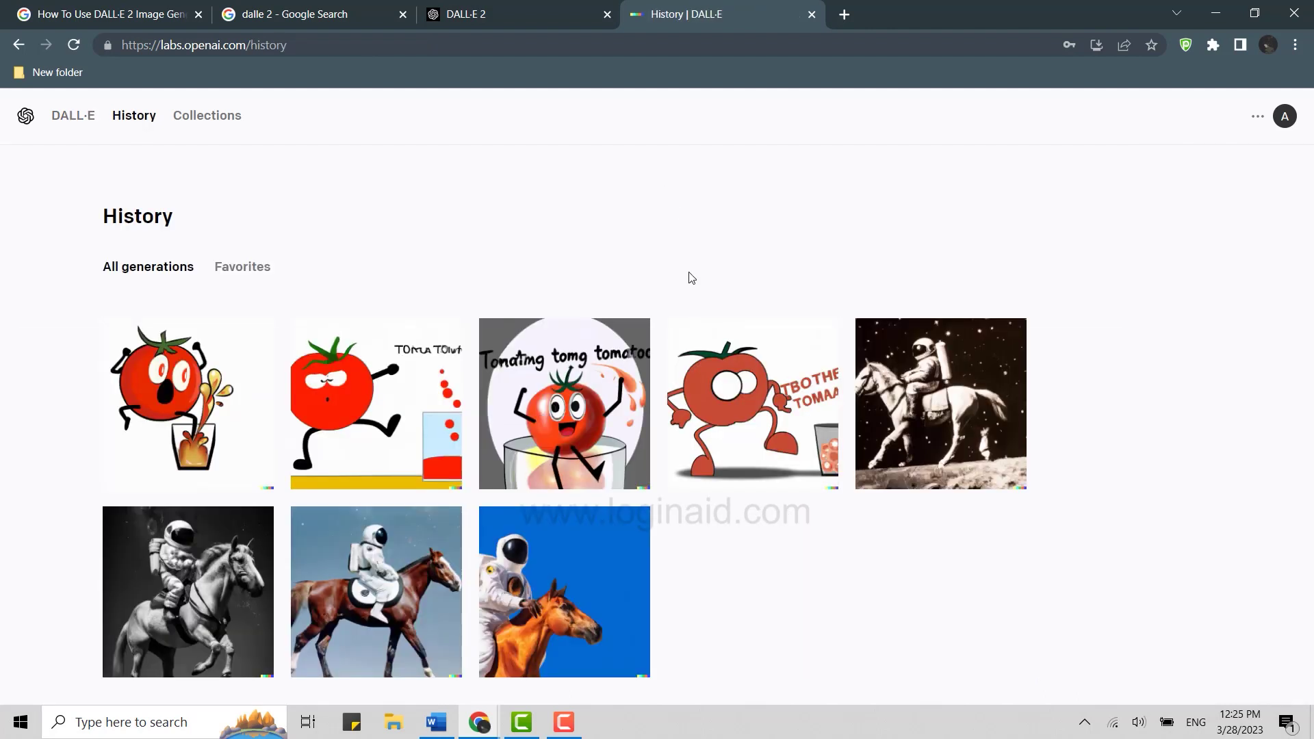
{"action": "mouse_move", "coordinate": [587, 421]}
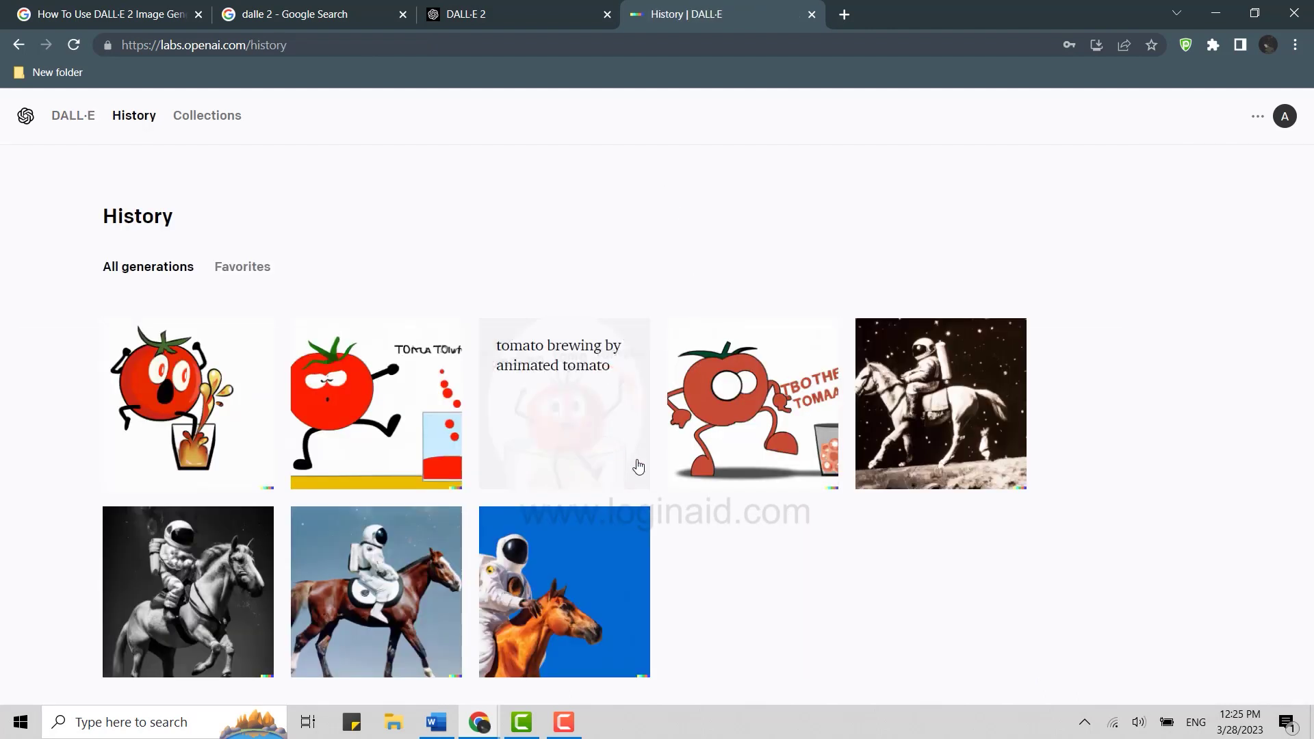
{"action": "left_click", "coordinate": [216, 128]}
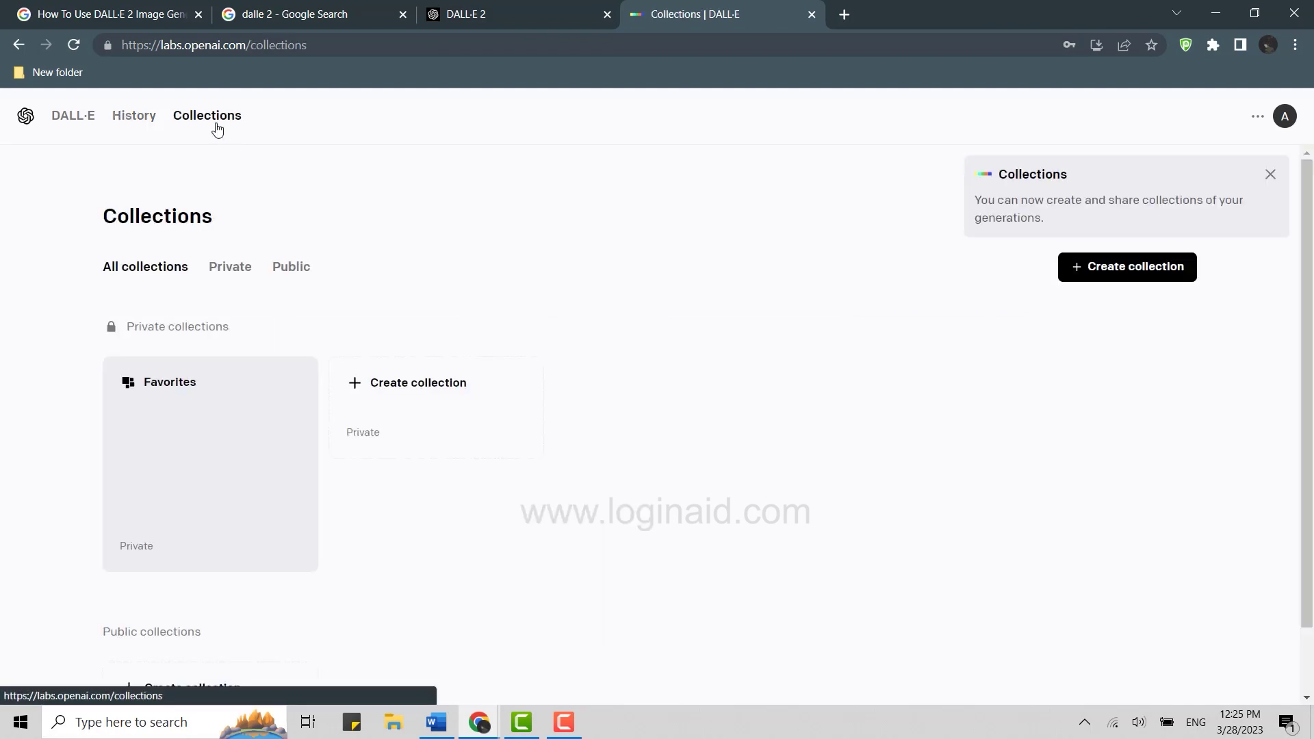
{"action": "left_click", "coordinate": [236, 270]}
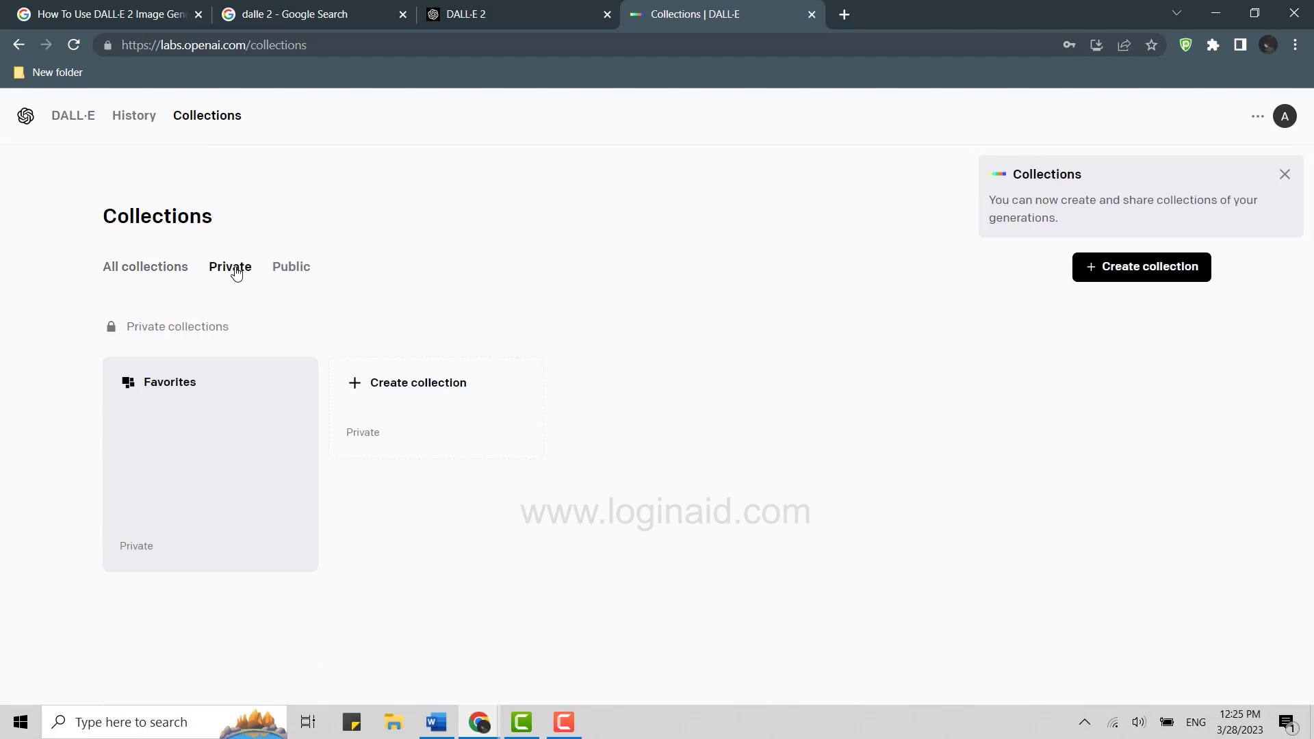
{"action": "left_click", "coordinate": [290, 275]}
{"action": "left_click", "coordinate": [73, 115]}
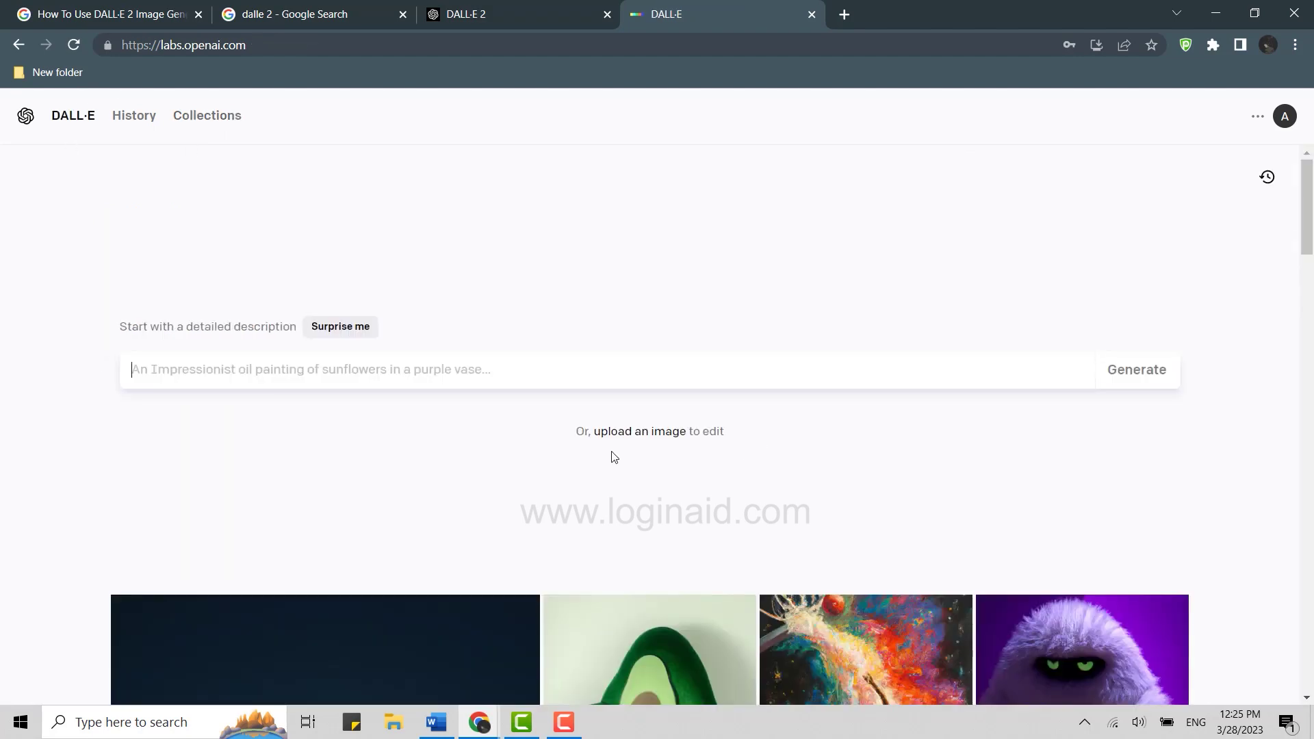